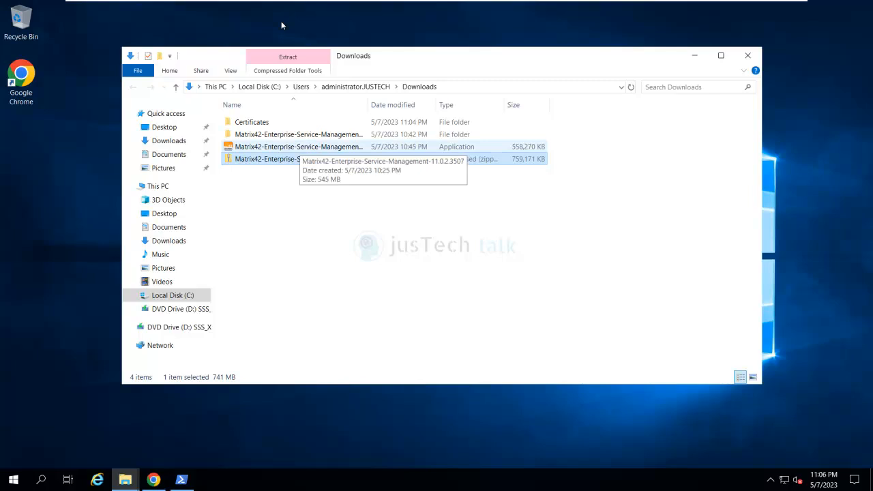
Run the Matrix42 installer as administrator and reopen Explorer on the Downloads folder
right_click(300, 148)
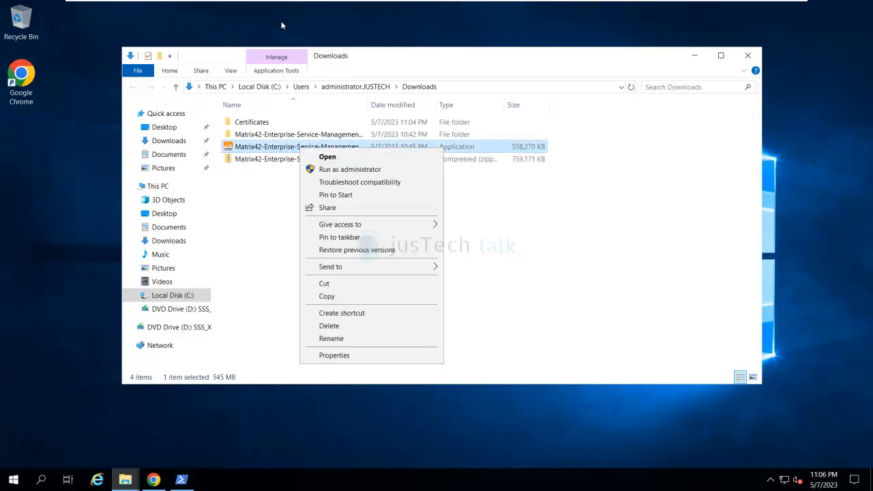
key("Return")
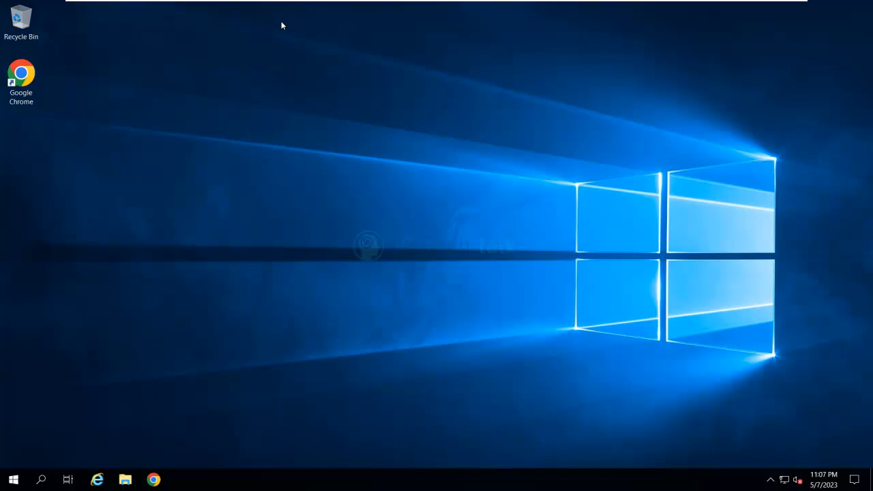
key("super+e")
key("Right")
key("Right")
key("Return")
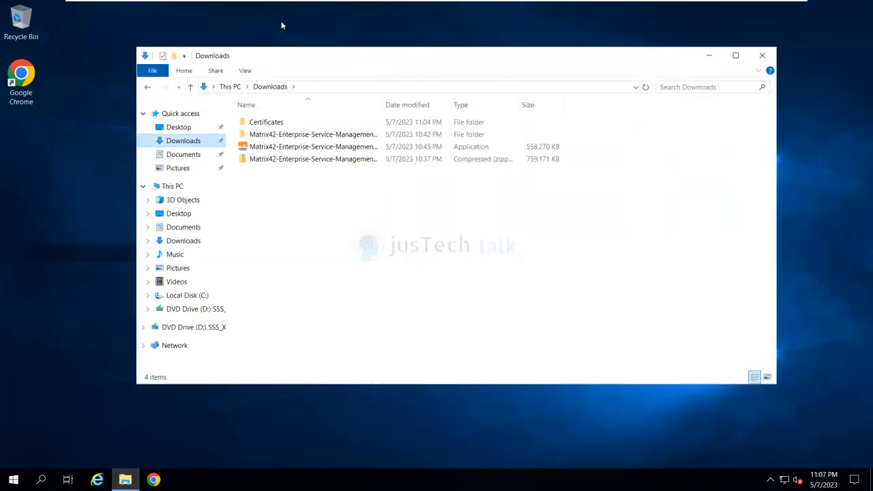
Launch the Matrix42 installer alone as administrator again and minimize the Explorer window
left_click_drag(572, 172, 326, 149)
right_click(326, 149)
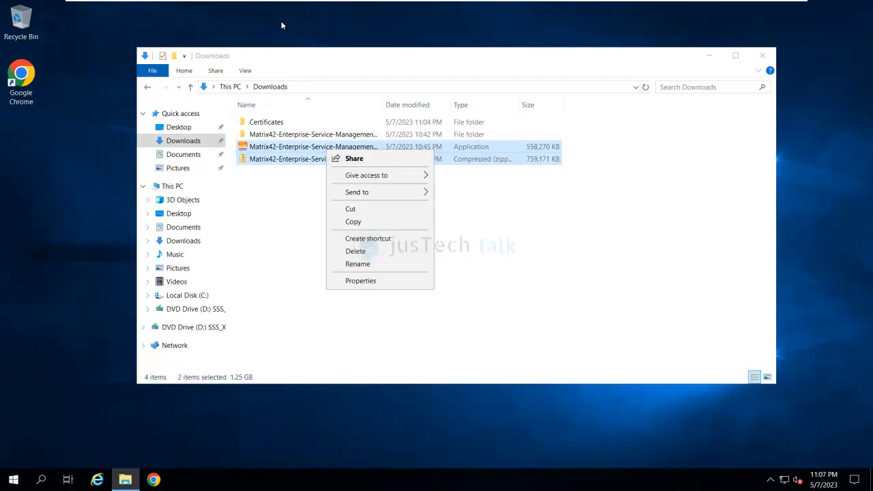
left_click(280, 145)
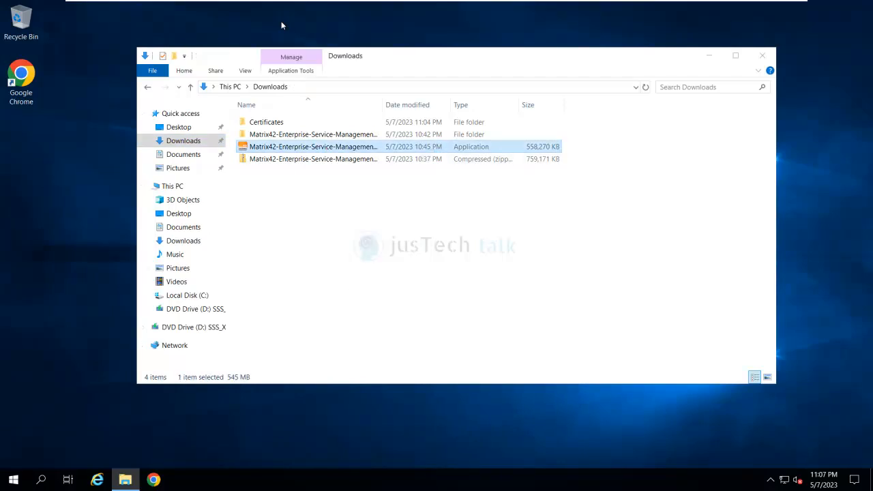
right_click(280, 145)
left_click(329, 166)
left_click(708, 55)
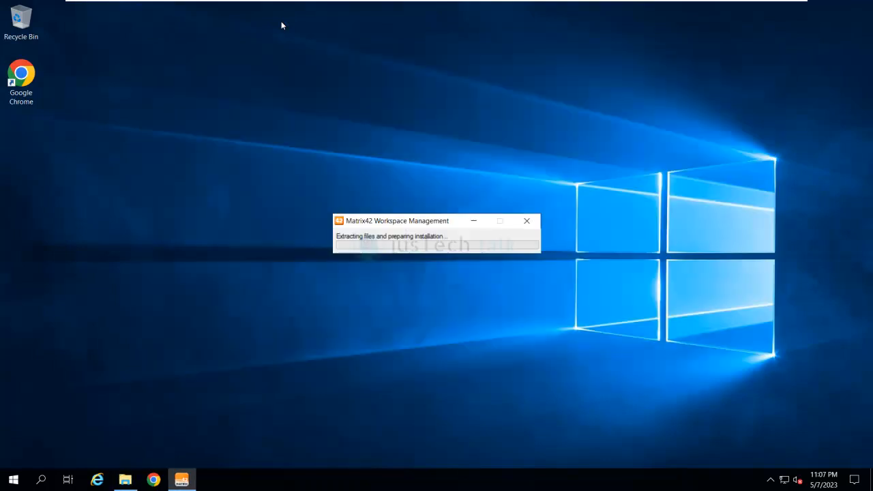
Move the extraction progress window up and to the left while files extract
left_click_drag(396, 225, 375, 198)
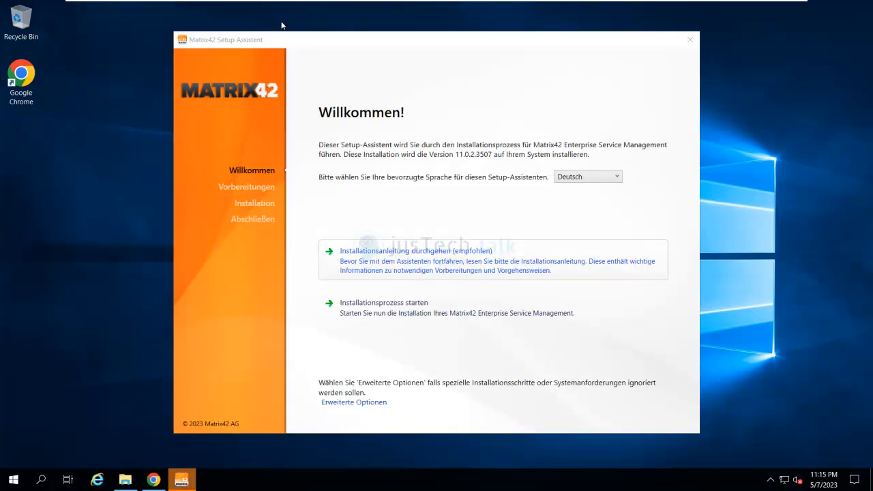
Switch the wizard language to English (USA) and launch the installation process
left_click(588, 176)
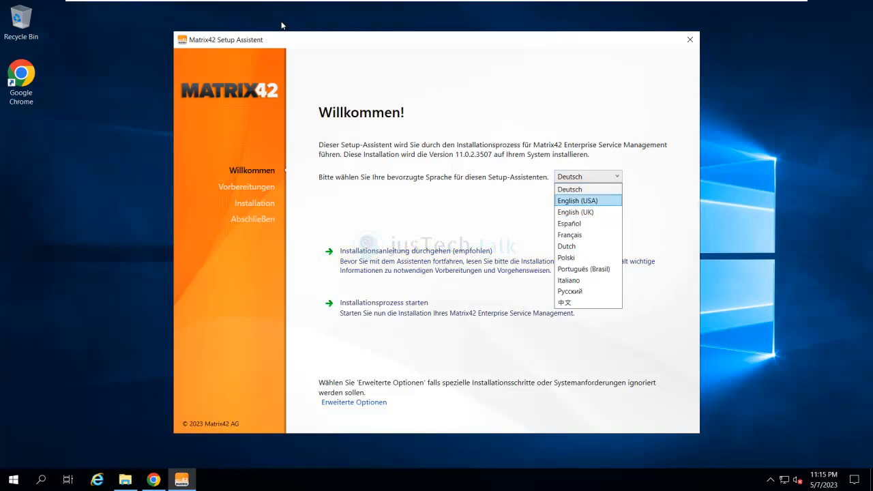
left_click(577, 200)
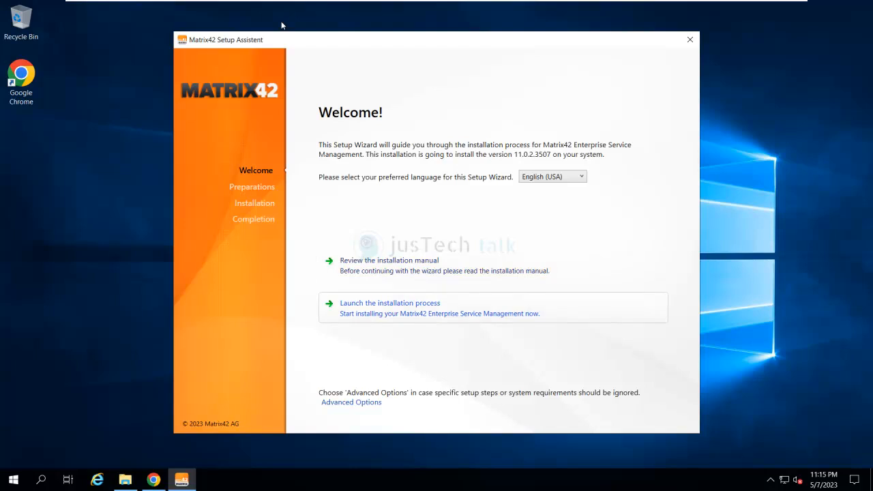
left_click(442, 304)
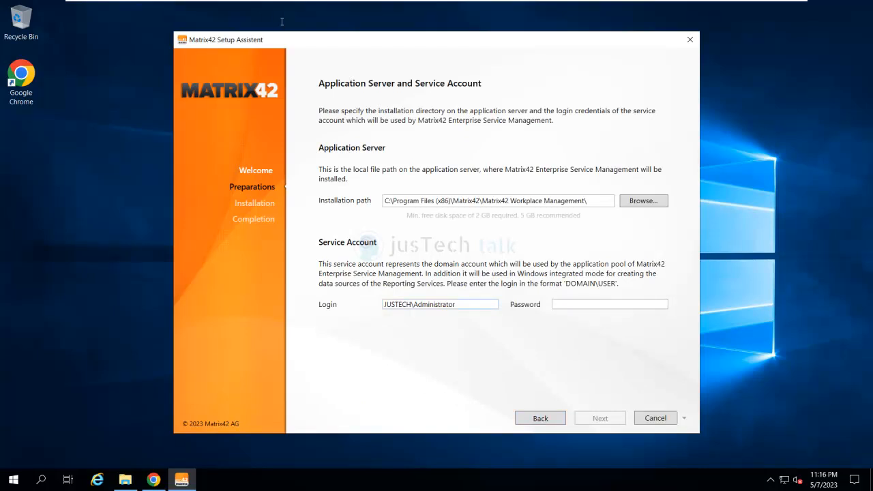
Replace the login with the service account, enter its password, and continue to License Certificates
key("ctrl+shift+Left")
type("sasmadmin")
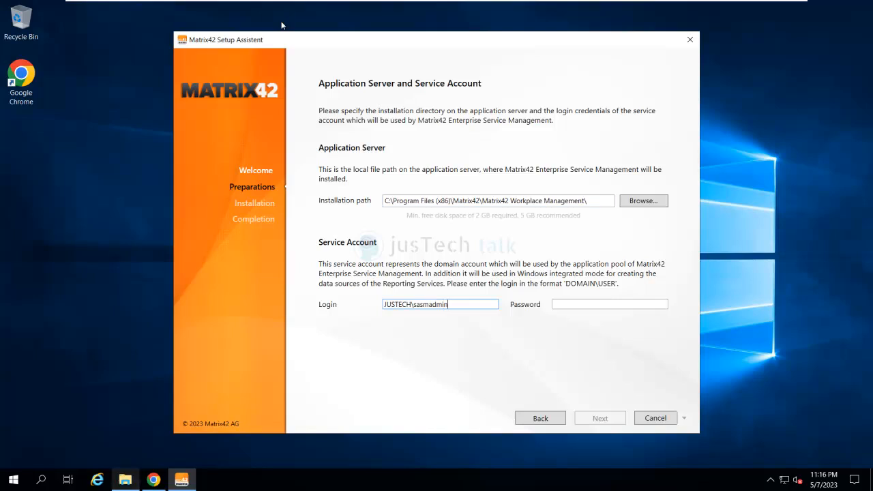
key("alt+Tab")
key("alt+Tab")
key("Tab")
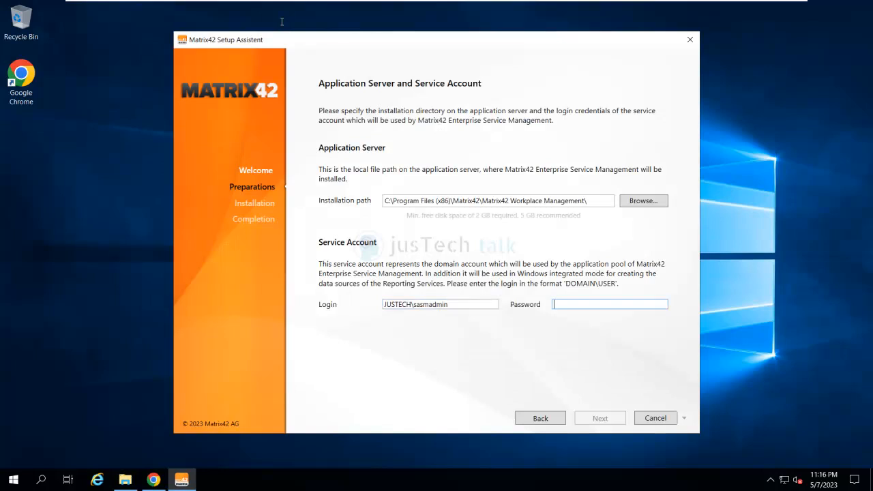
type("•••••")
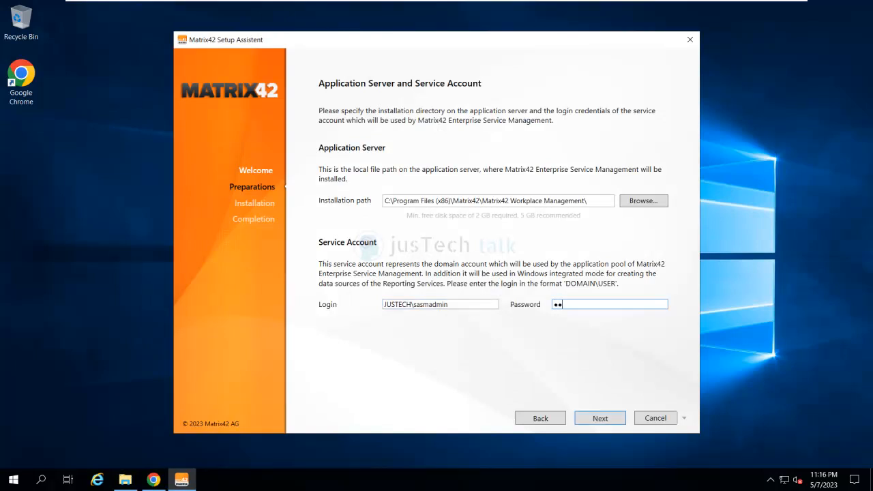
type("••••")
key("Return")
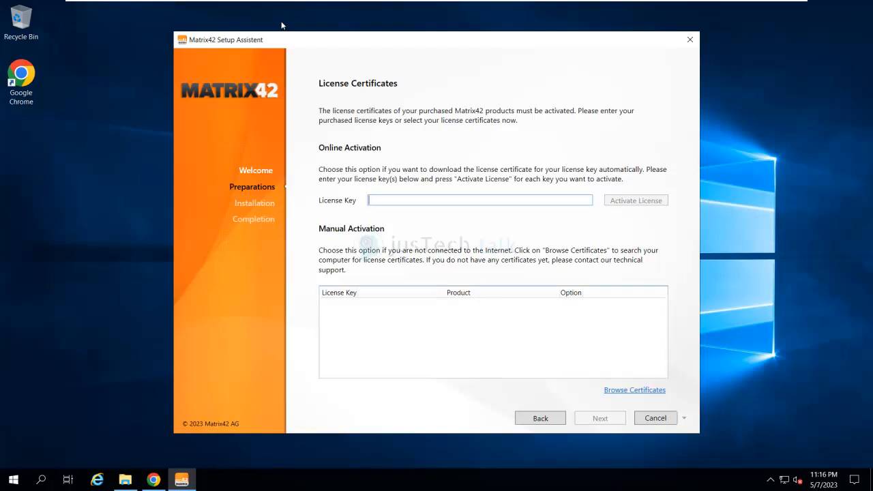
Browse to Downloads\Certificates and select all 51 license certificate files
left_click(634, 390)
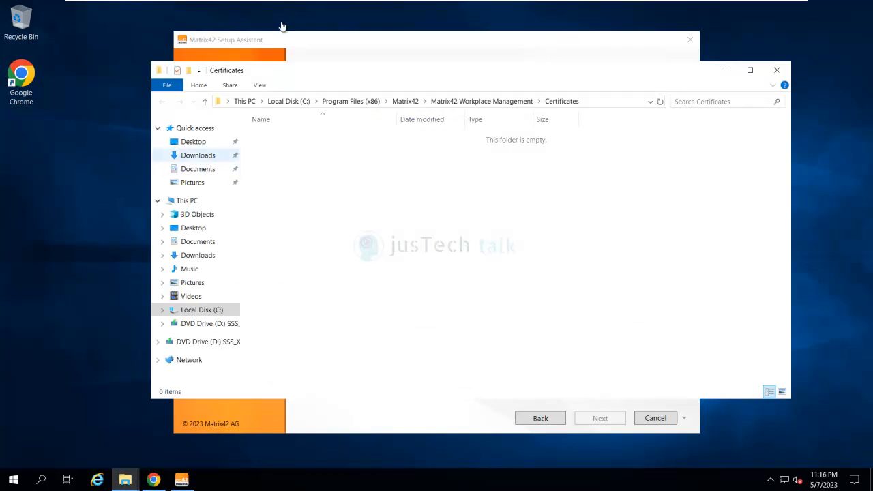
left_click(198, 156)
left_click(282, 137)
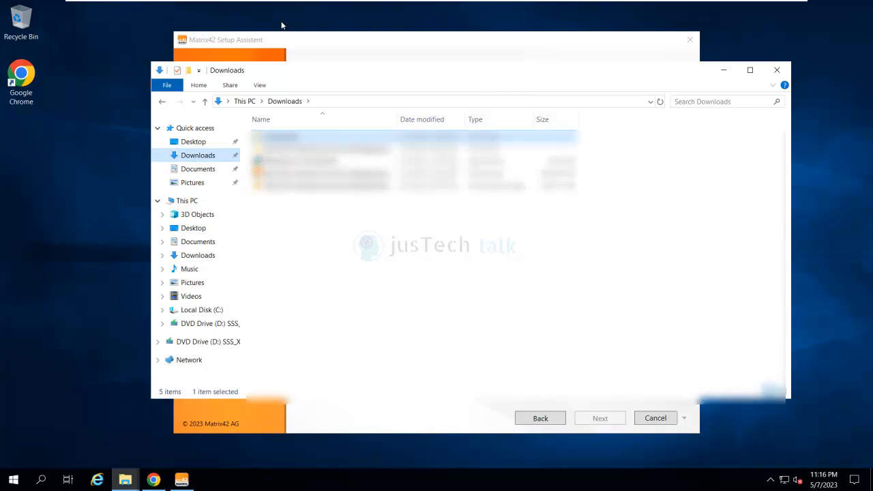
key("Return")
key("ctrl+a")
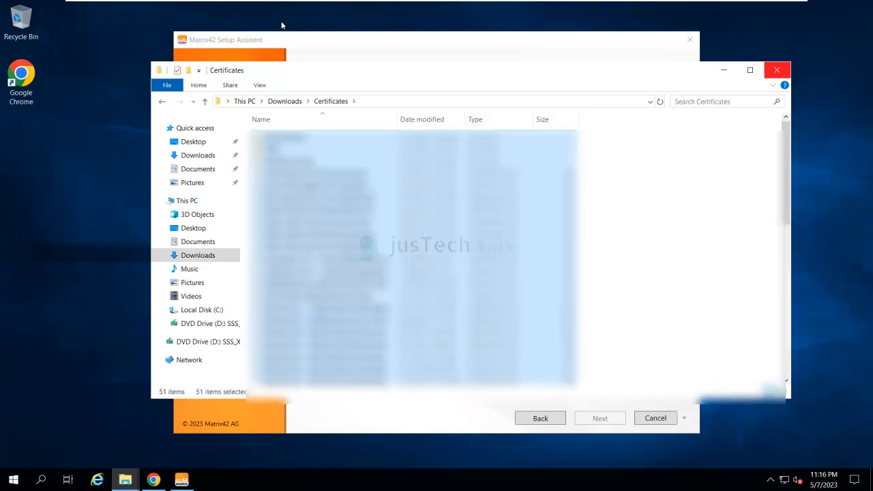
left_click(777, 70)
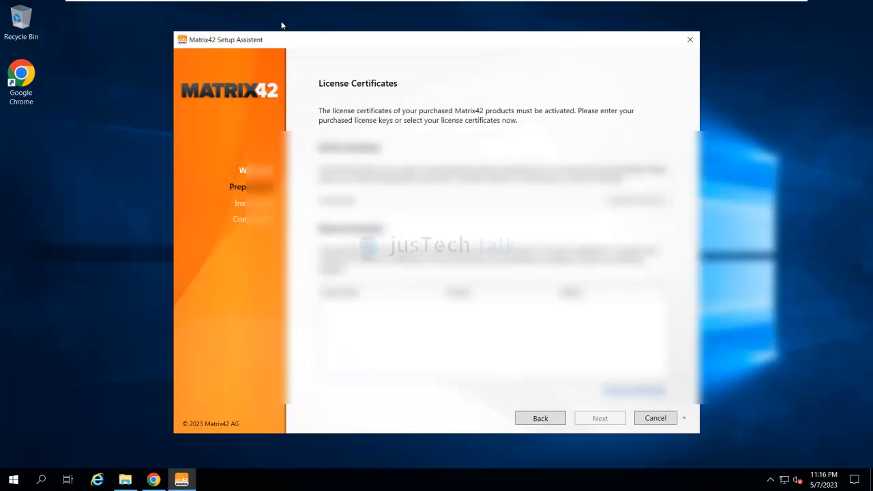
Browse the certificates again, select all 51 files, and close the folder window
left_click(634, 390)
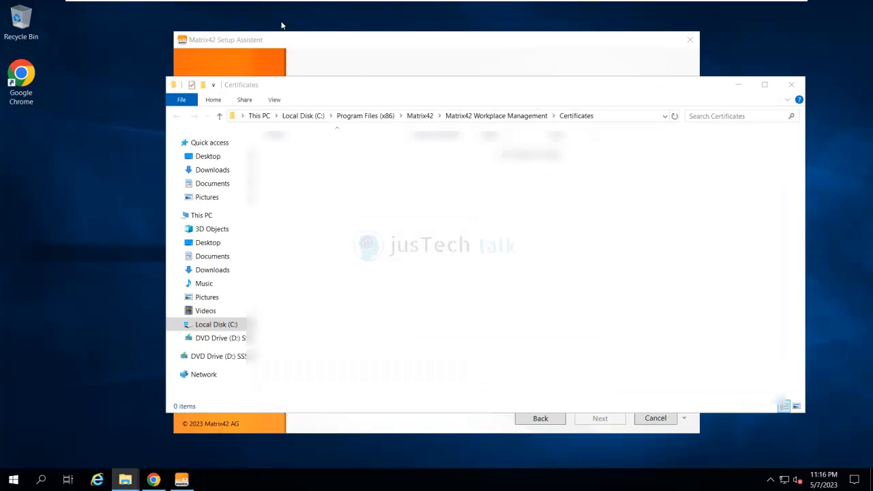
key("ctrl+a")
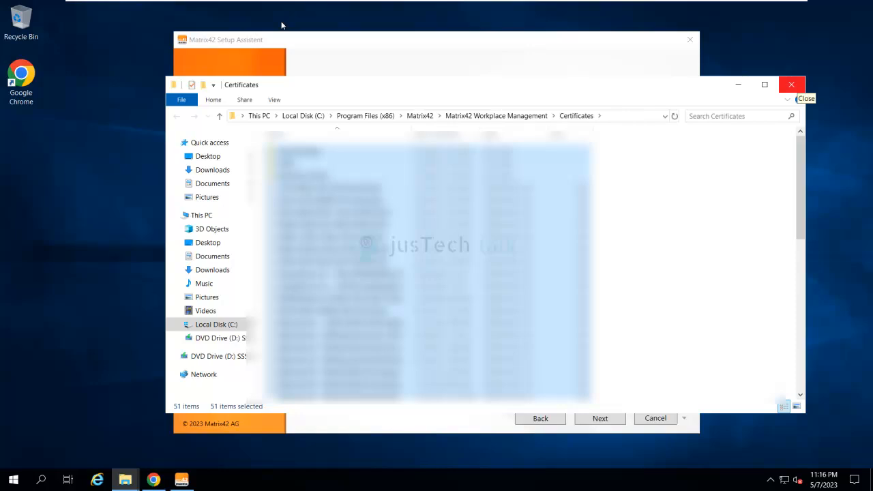
left_click(791, 85)
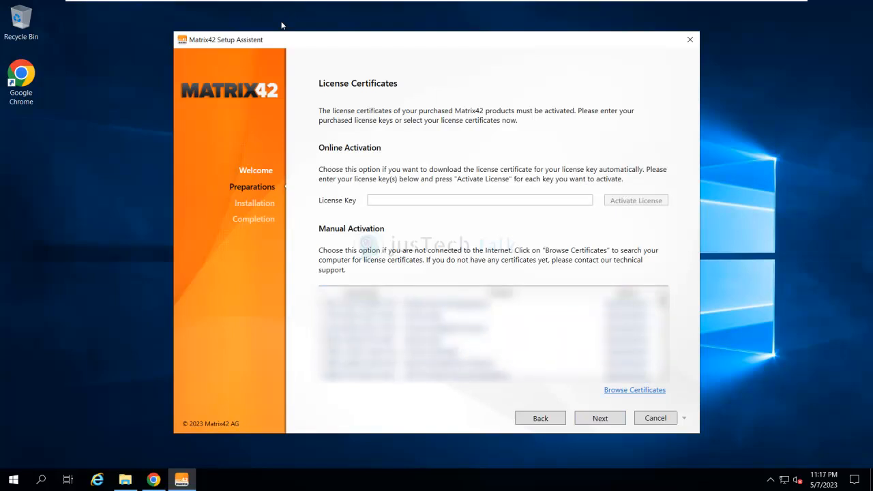
Enter administrative user first name SASM, last name Administrator, the admin's e-mail address and Windows account
key("Return")
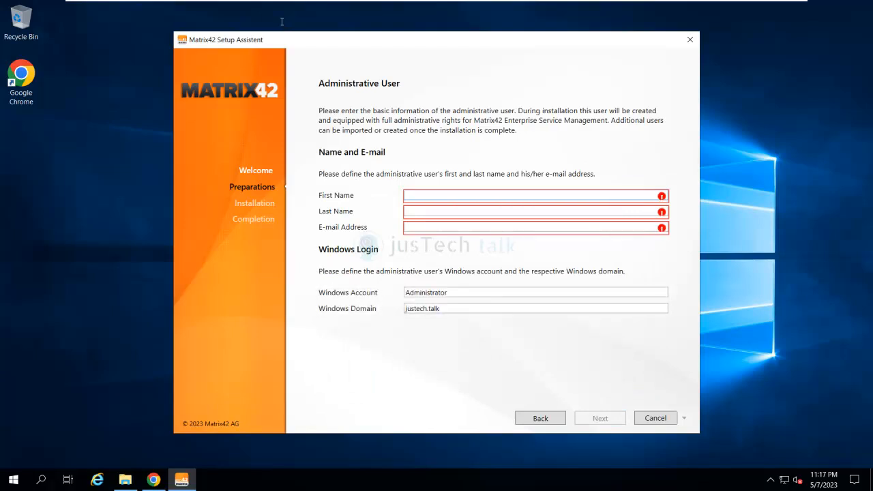
type("SASM")
key("Tab")
type("Admini")
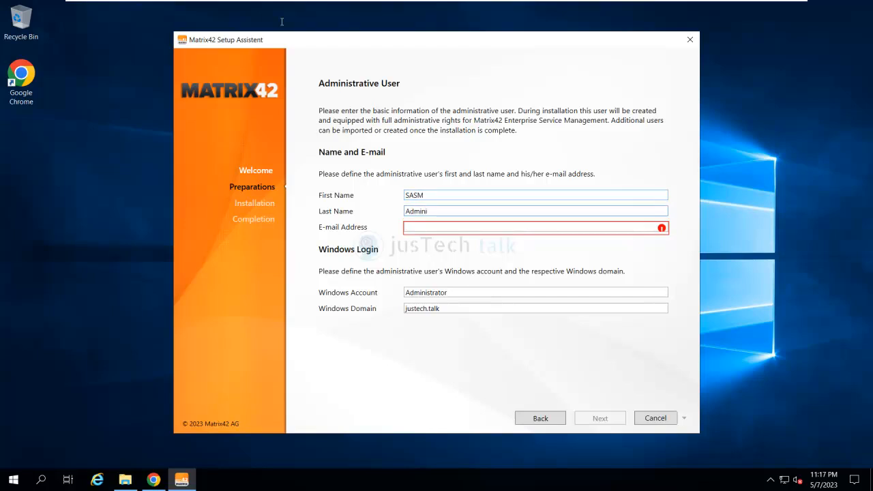
type("strator")
key("Tab")
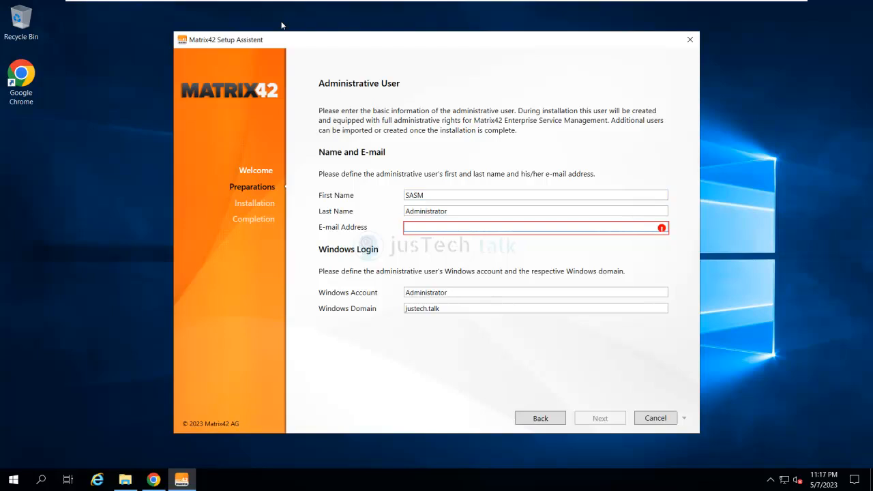
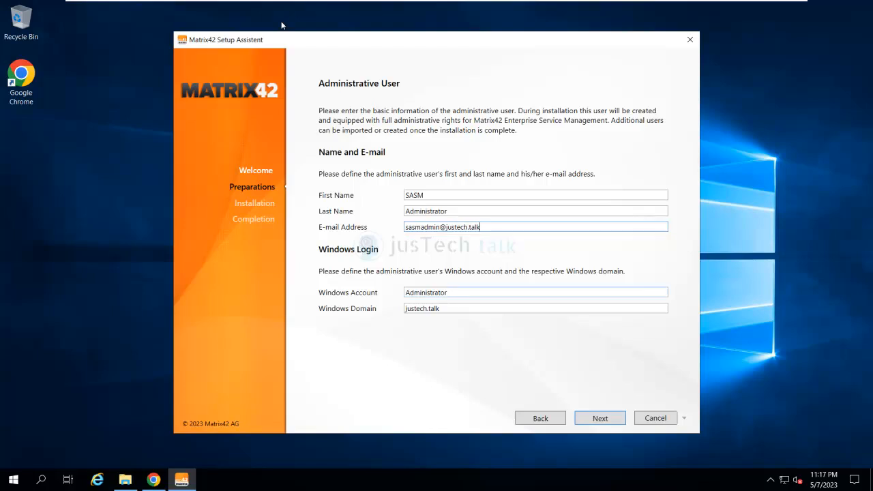
key("Tab")
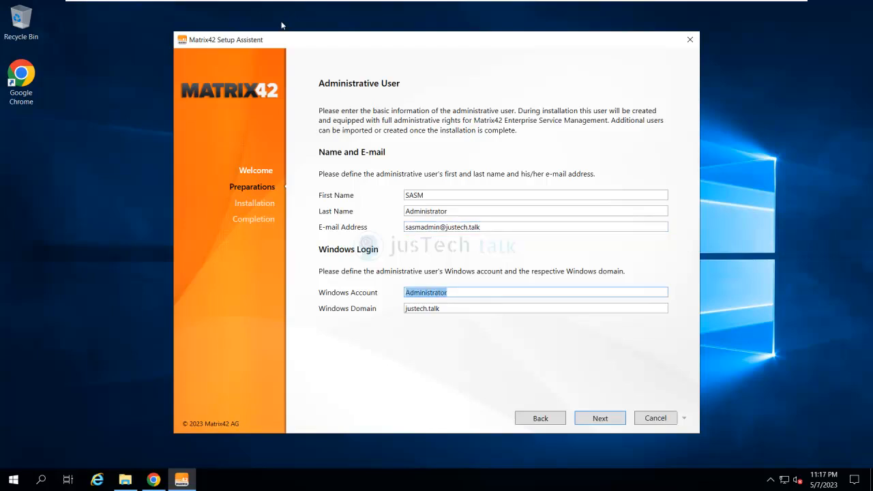
type("sasmadmin")
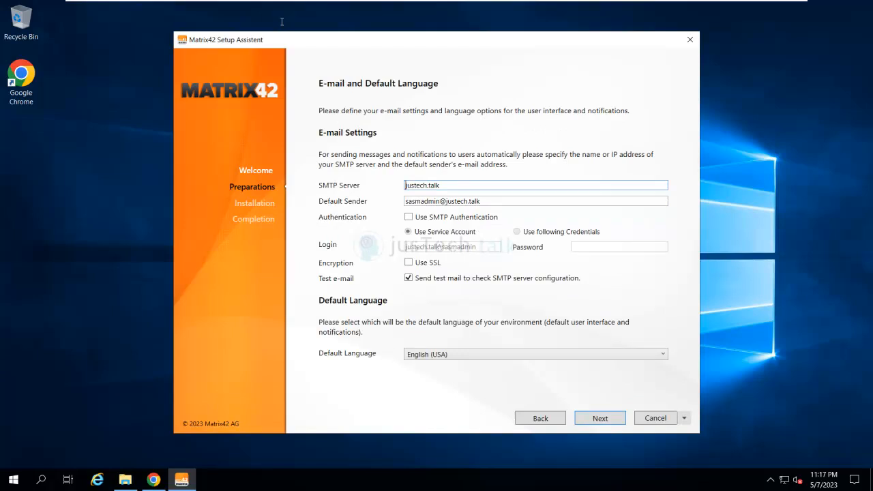
Set the SMTP server to localhost, enable SMTP authentication, and continue
key("ctrl+a")
type("localo")
key("BackSpace")
type("host")
left_click(409, 217)
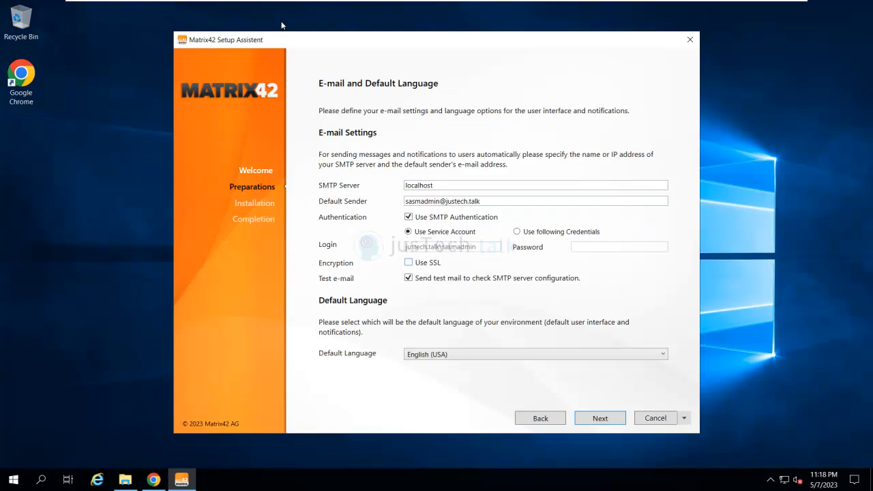
left_click(600, 418)
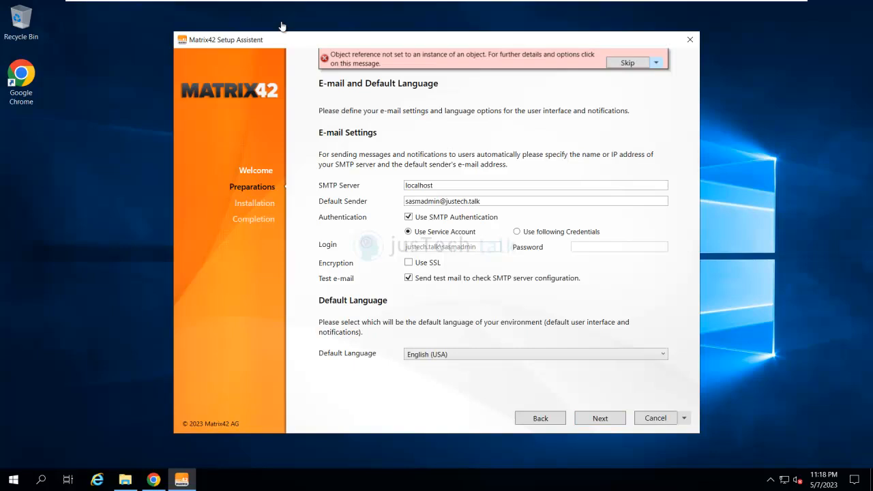
Dismiss the error without reporting, change the SMTP server to 127.0.0.1, and proceed
left_click(656, 62)
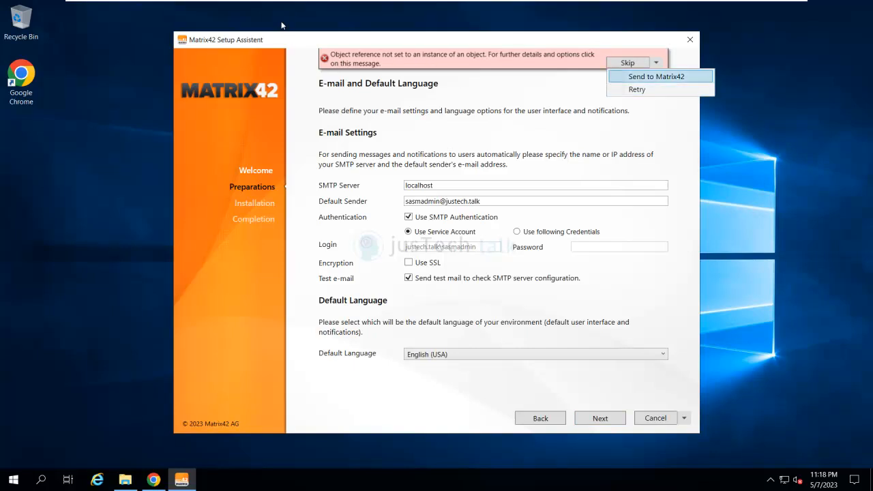
left_click(462, 59)
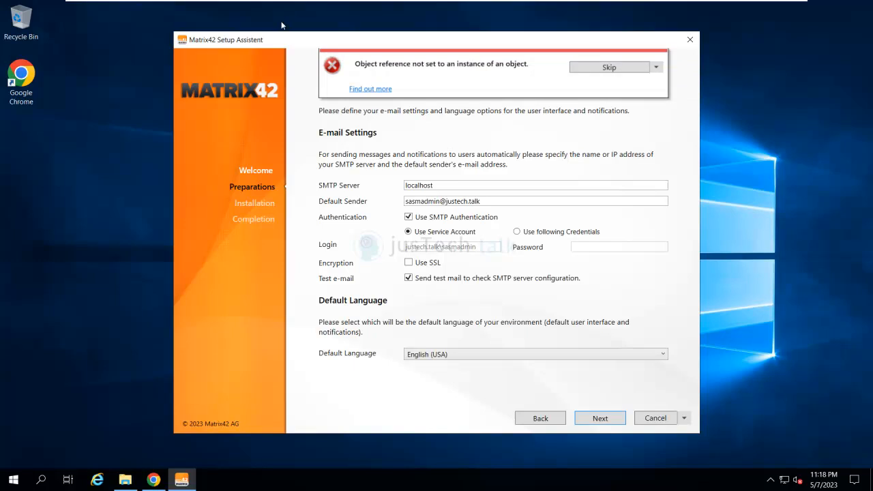
left_click_drag(447, 185, 399, 186)
type("1")
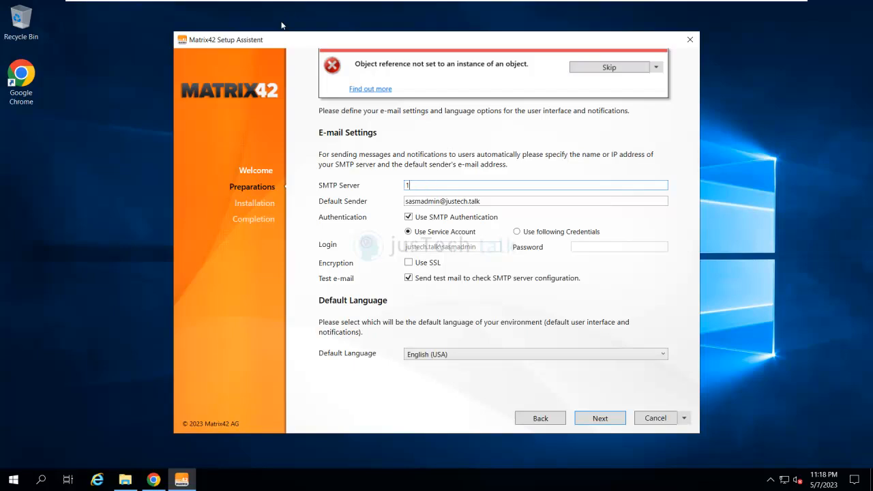
type("27.0.0.1")
key("Return")
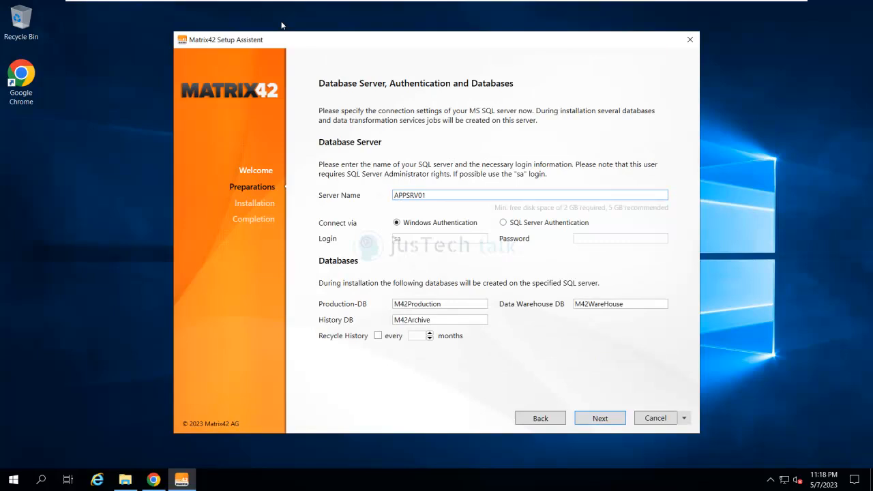
left_click(540, 418)
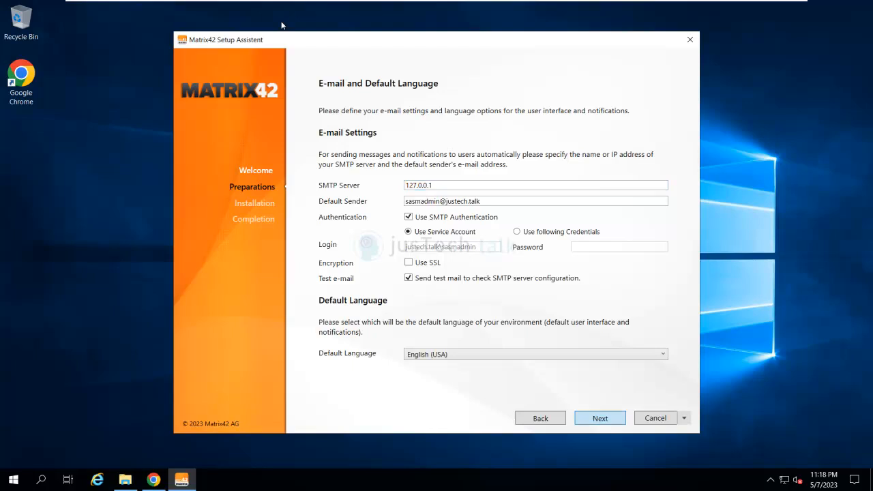
key("Return")
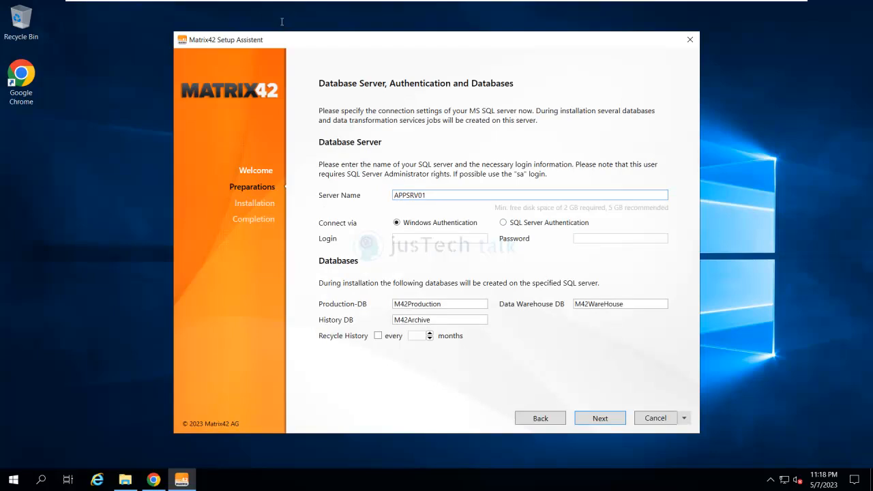
Set database server DB.justech.talk with SQL Server Authentication, login sa and its password
key("ctrl+a")
type("DB.justech.talk")
left_click(503, 222)
type("sa")
key("Tab")
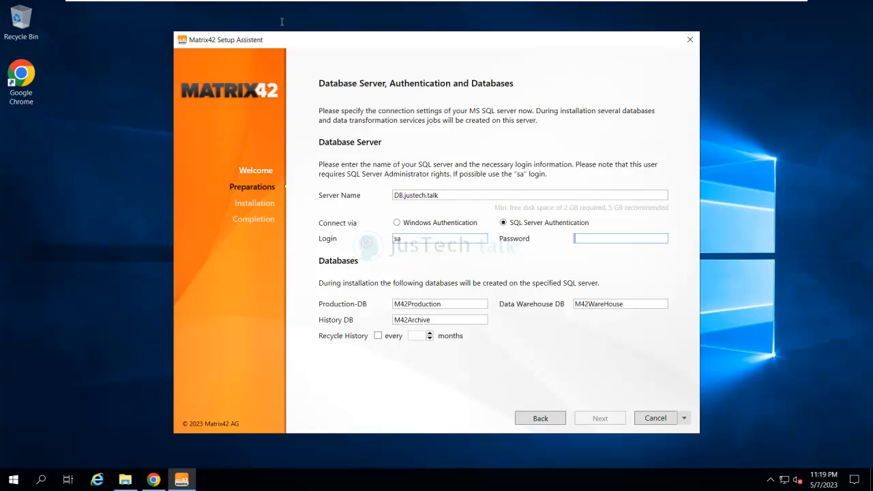
type("********")
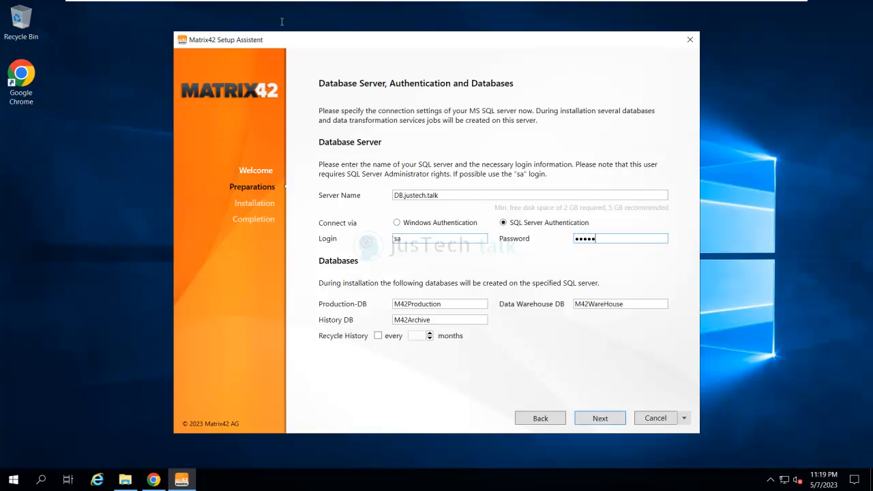
type("*")
key("Return")
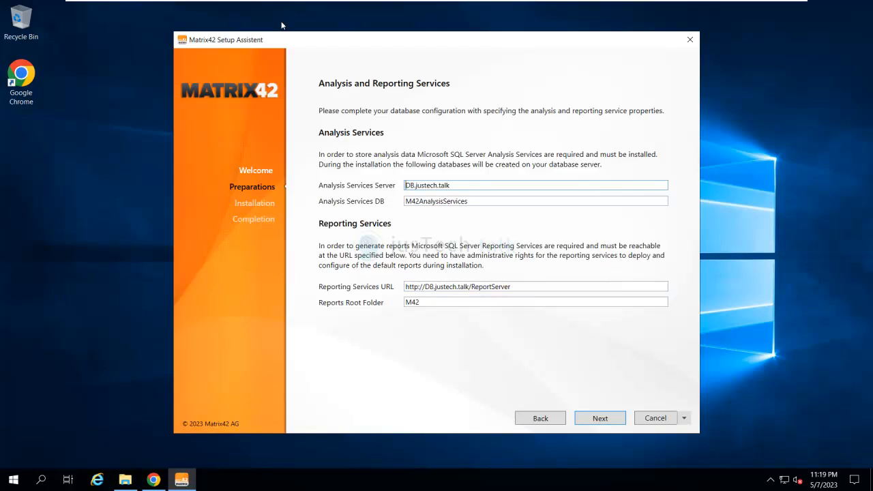
Accept the Analysis and Reporting defaults and set a password for the self-signed SSL certificate
key("Return")
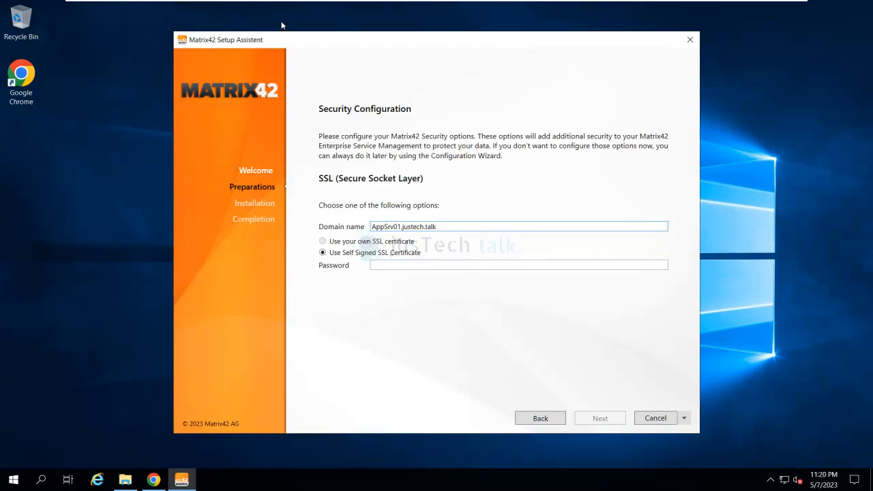
key("Tab")
type("•••••")
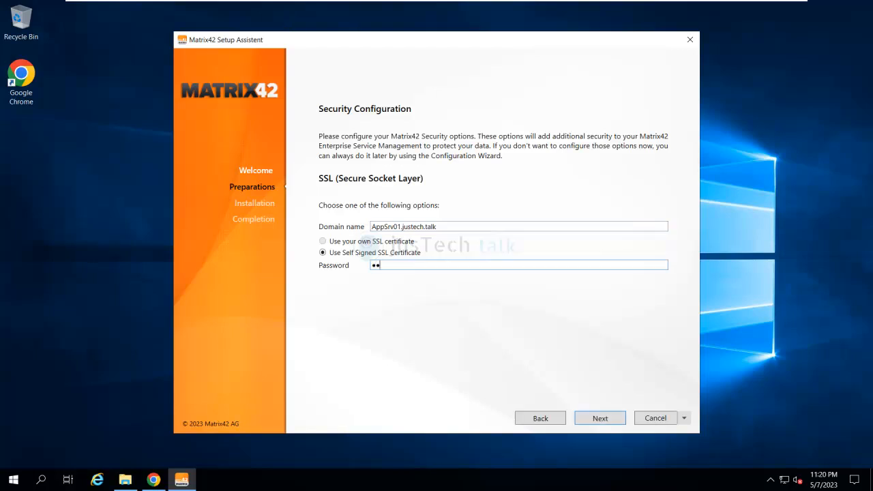
type("••••")
key("BackSpace")
key("BackSpace")
key("BackSpace")
key("BackSpace")
key("BackSpace")
key("BackSpace")
key("BackSpace")
key("BackSpace")
key("BackSpace")
type("•••••••••")
key("Return")
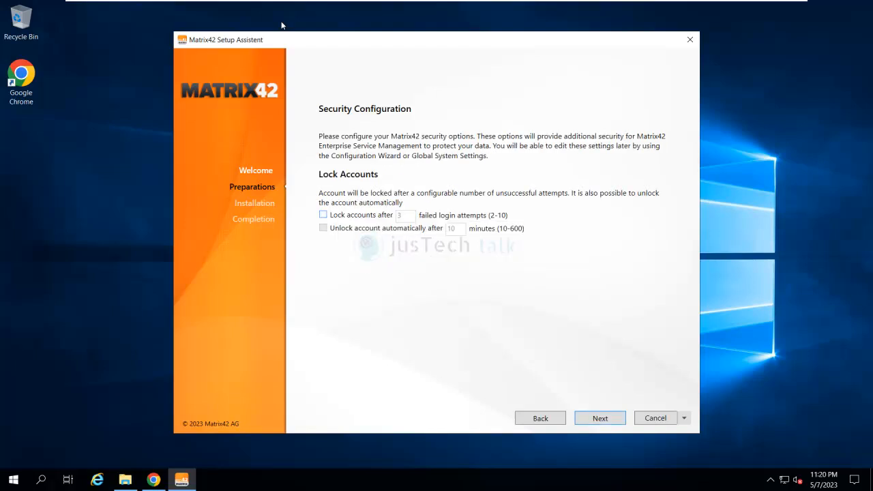
Lock accounts after 5 failed logins, auto-unlock after 20 minutes, and accept the STS host name
key("space")
key("Tab")
type("5")
key("Tab")
key("space")
key("Tab")
type("20")
key("Return")
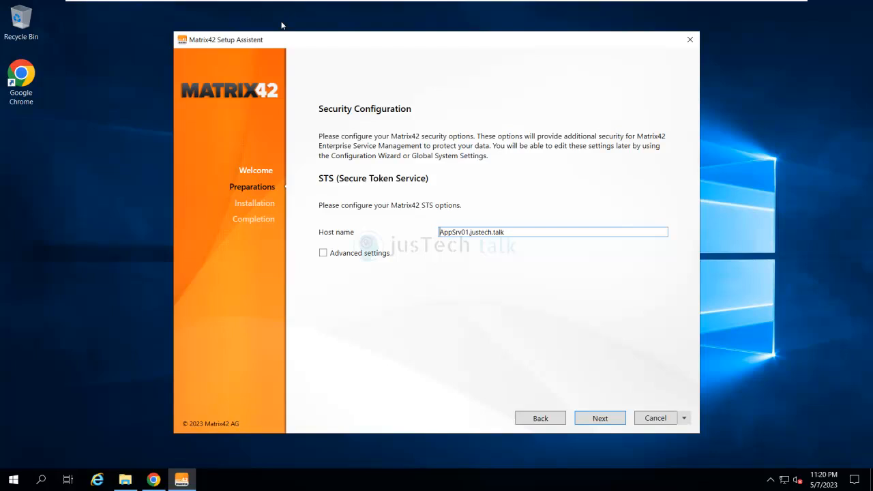
key("Return")
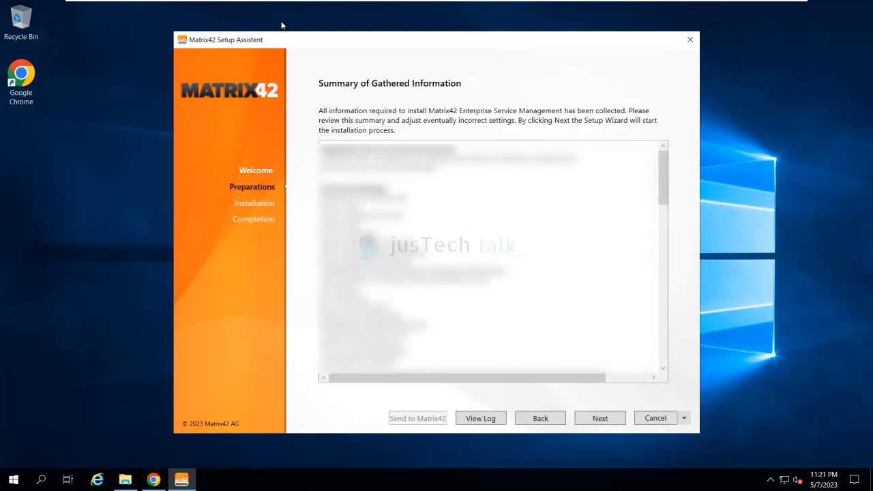
Review the settings summary and start the Matrix42 installation, letting it run to 100%
scroll(282, 25, "down", 2)
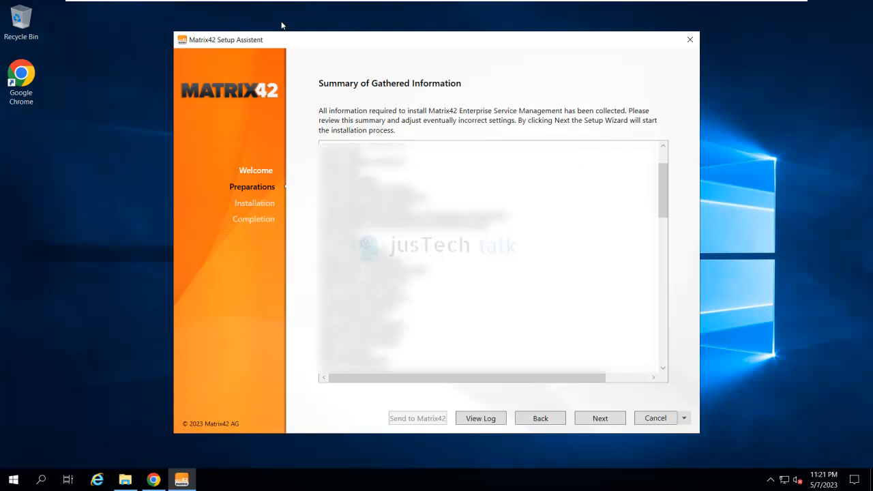
scroll(283, 25, "down", 6)
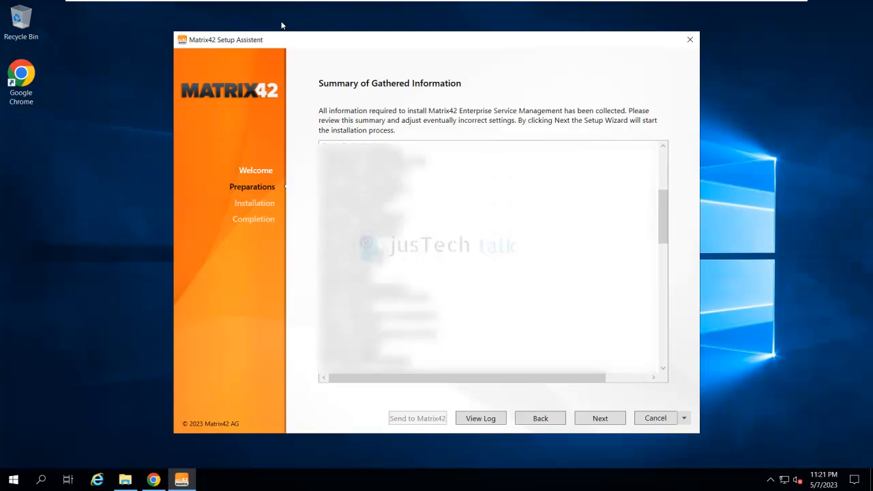
scroll(282, 25, "down", 2)
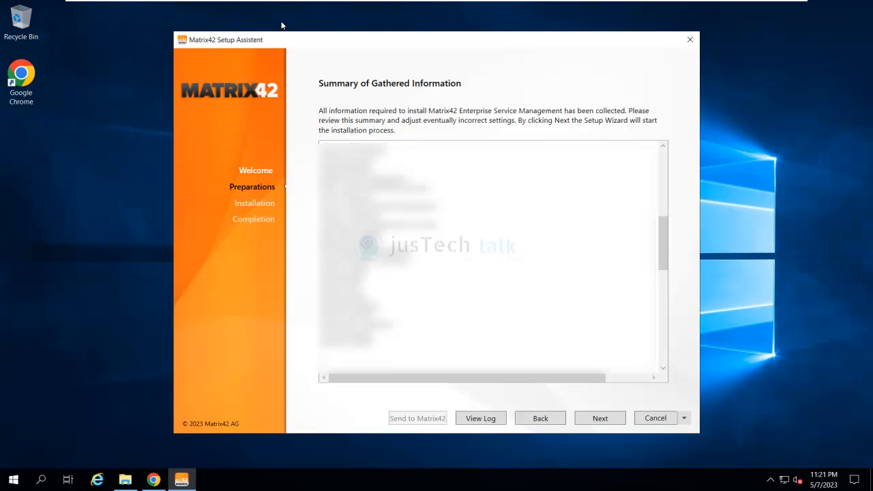
scroll(282, 25, "up", 9)
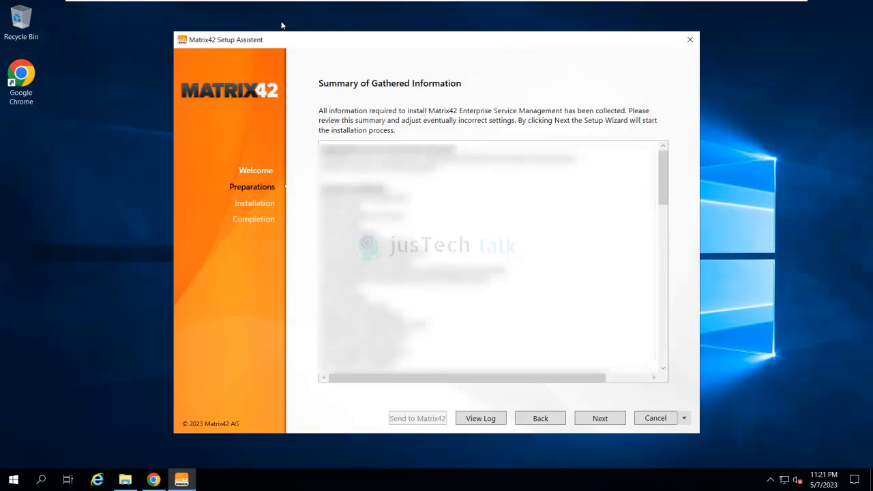
key("Return")
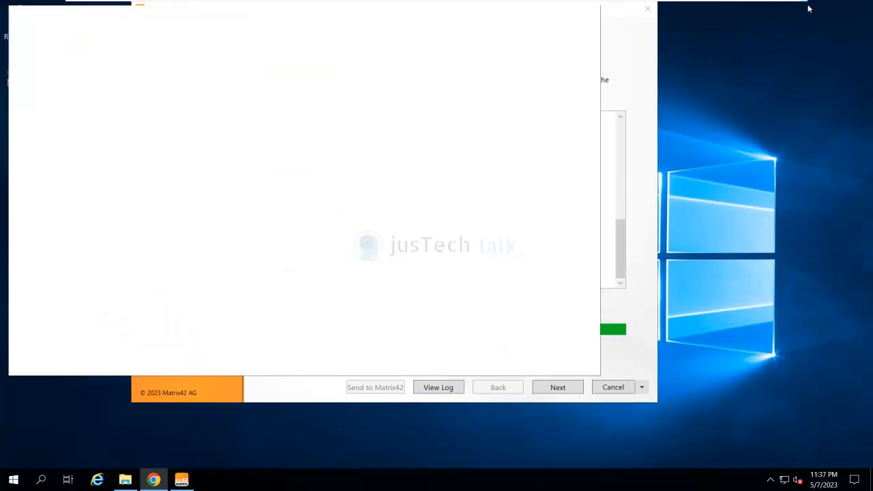
Read through the Installation Summary report in Chrome, then close the Chrome window
scroll(300, 212, "down", 8)
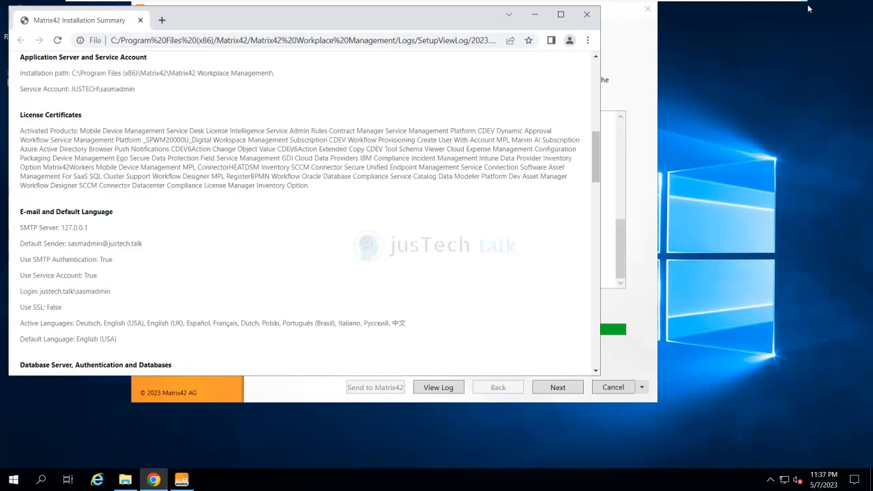
scroll(300, 212, "down", 2)
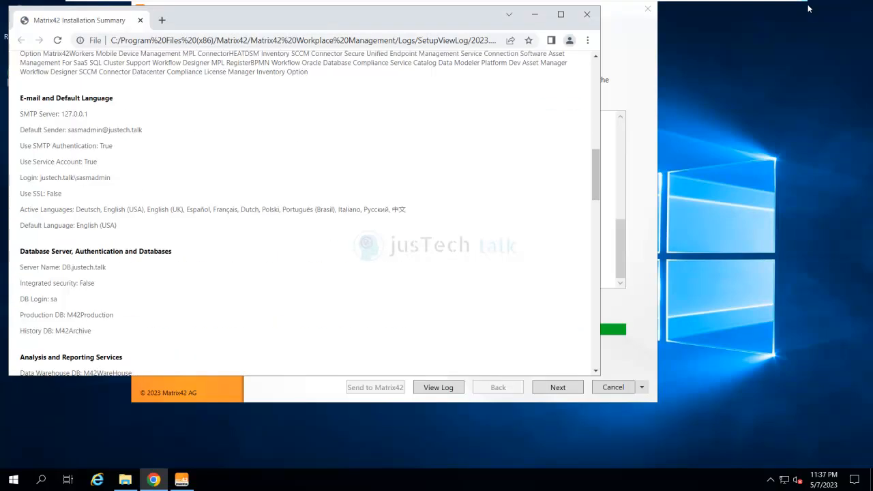
scroll(300, 212, "down", 12)
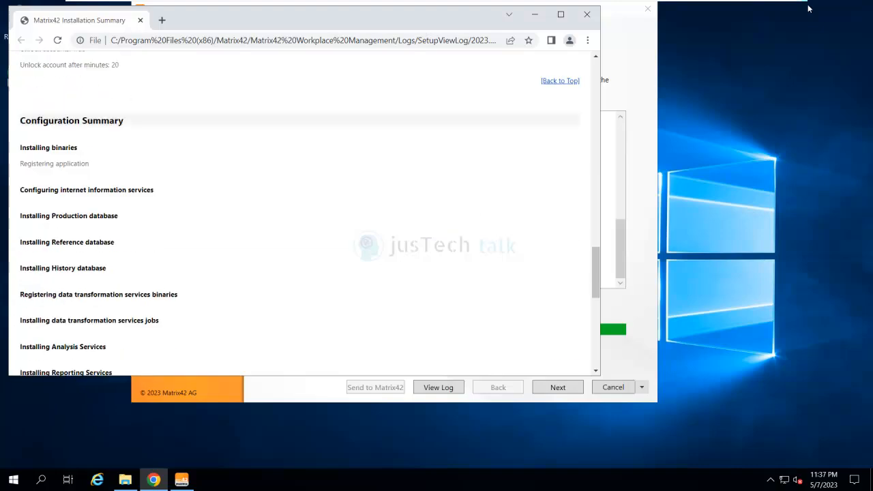
scroll(299, 212, "down", 3)
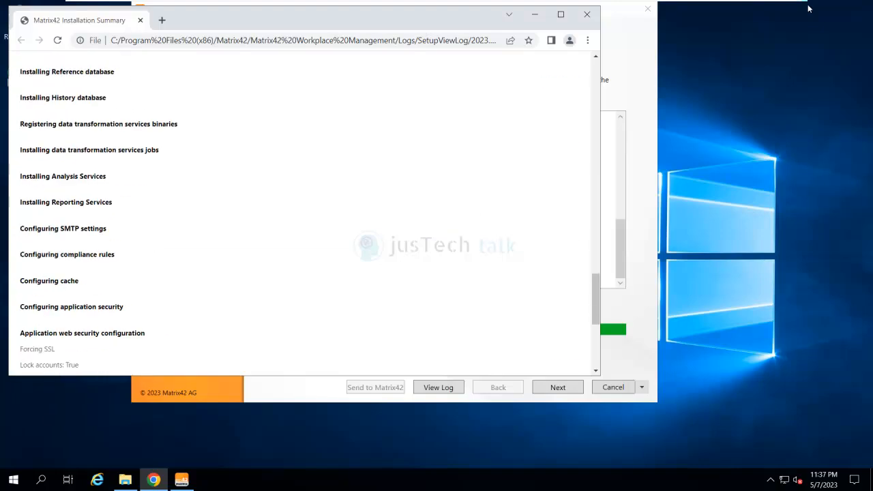
scroll(300, 213, "up", 20)
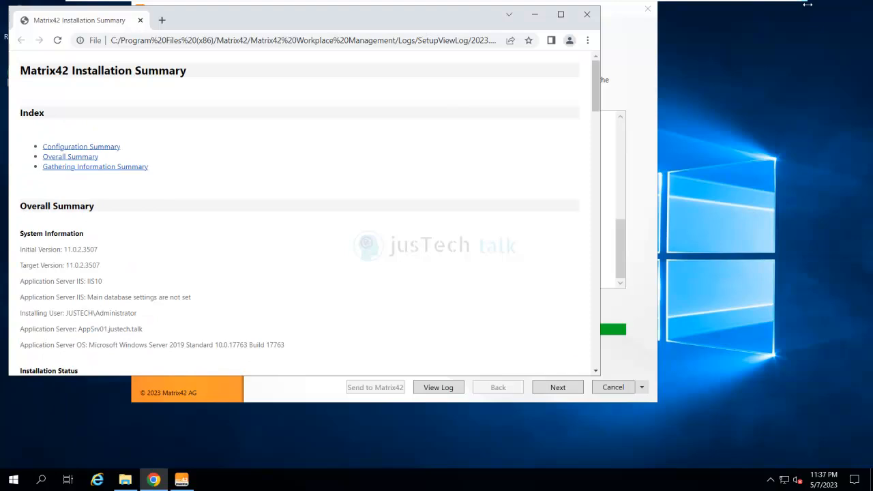
left_click(586, 14)
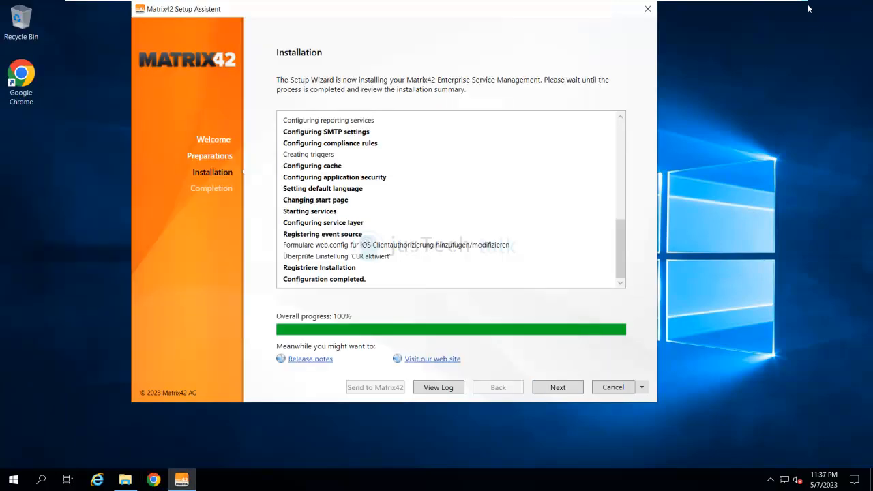
Complete the wizard with Launch Matrix42 Enterprise Service Management ticked, opening appsrv01.justech.talk/wm in Chrome
left_click(557, 387)
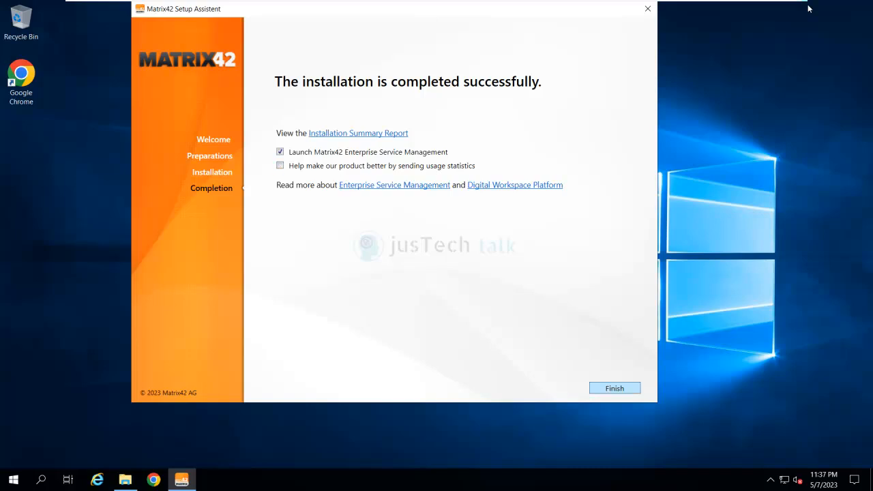
left_click(615, 388)
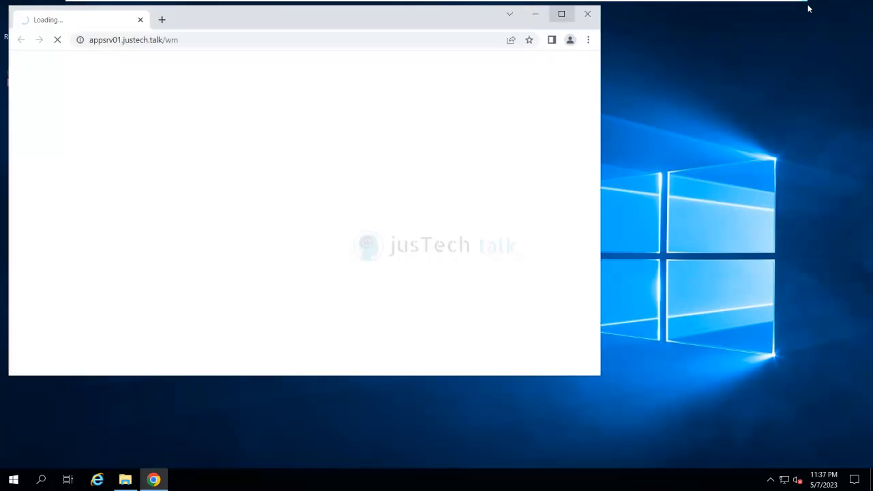
Maximize Chrome and enter the domain username in the Matrix42 Sign in prompt
left_click(561, 13)
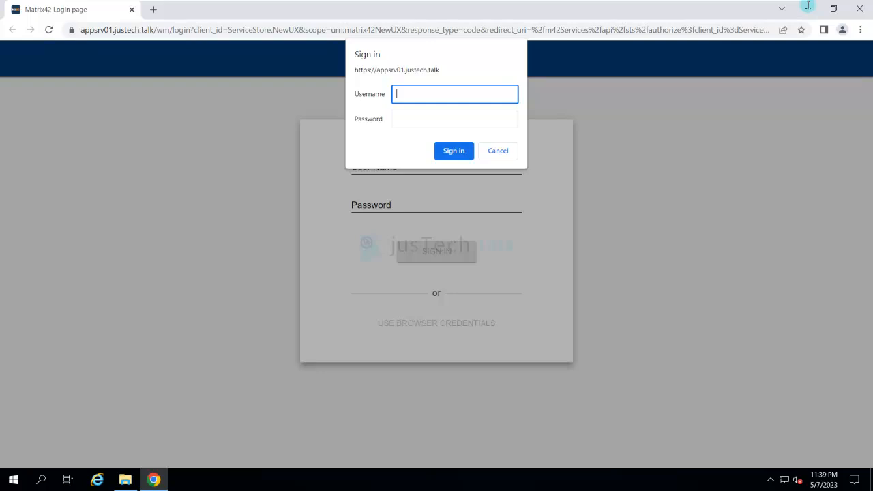
type("justech\\sa")
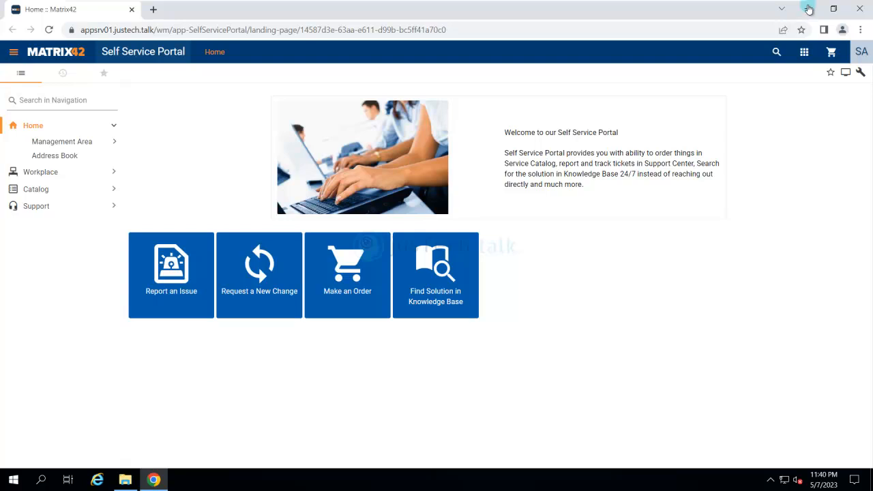
Show the list of Matrix42 applications from the portal's app-launcher grid
left_click(804, 51)
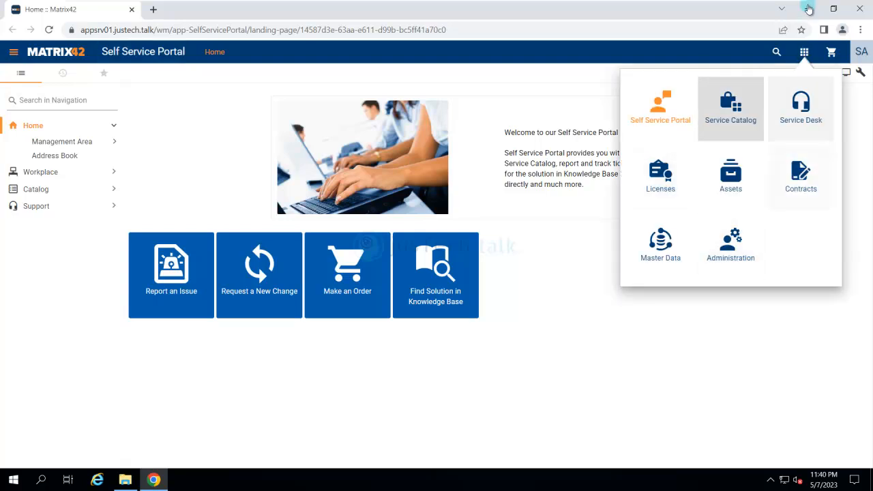